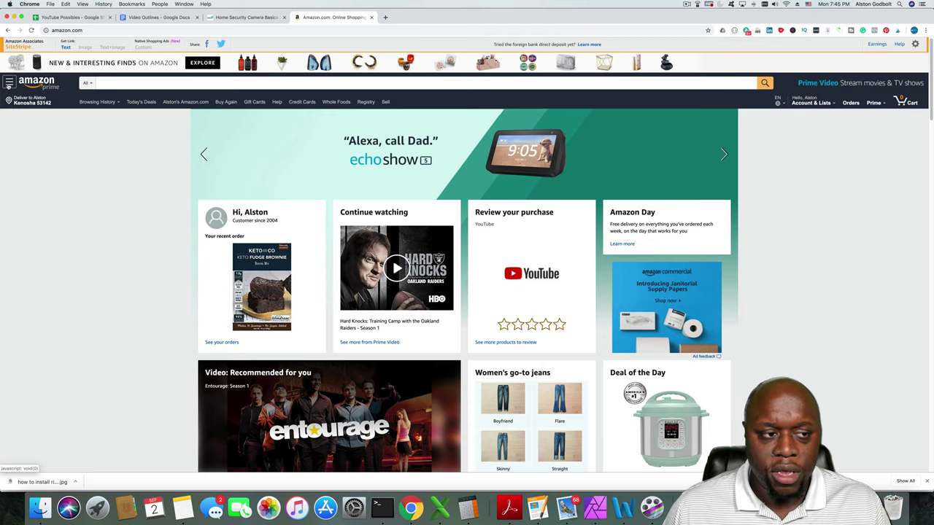
# - Open the $39.99 Fire TV Stick product page from the departments menu's Fire TV section
pyautogui.click(9, 85)
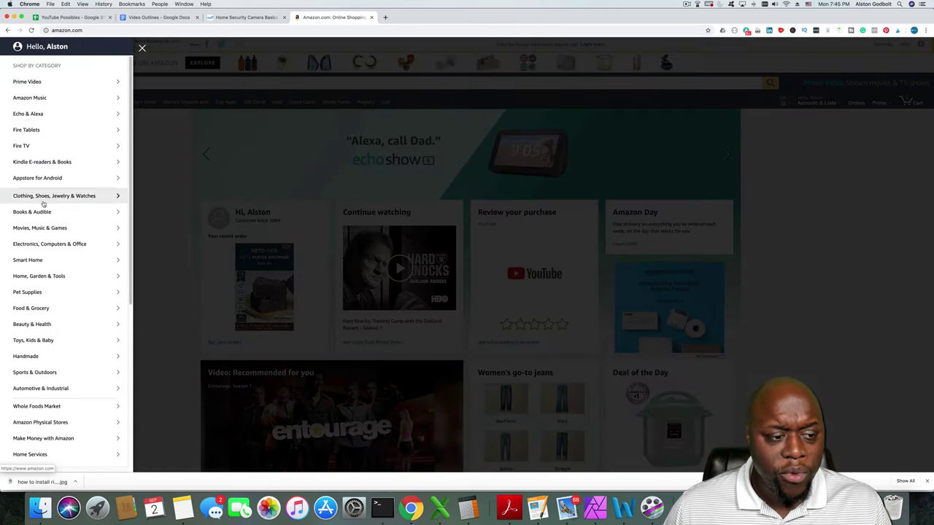
pyautogui.scroll(-5, 43, 205)
pyautogui.scroll(-3, 44, 205)
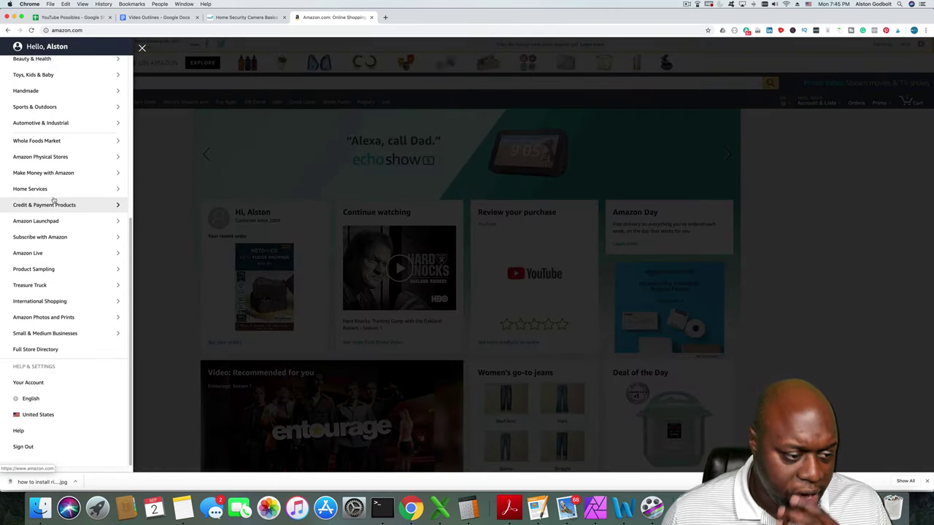
pyautogui.scroll(10, 55, 208)
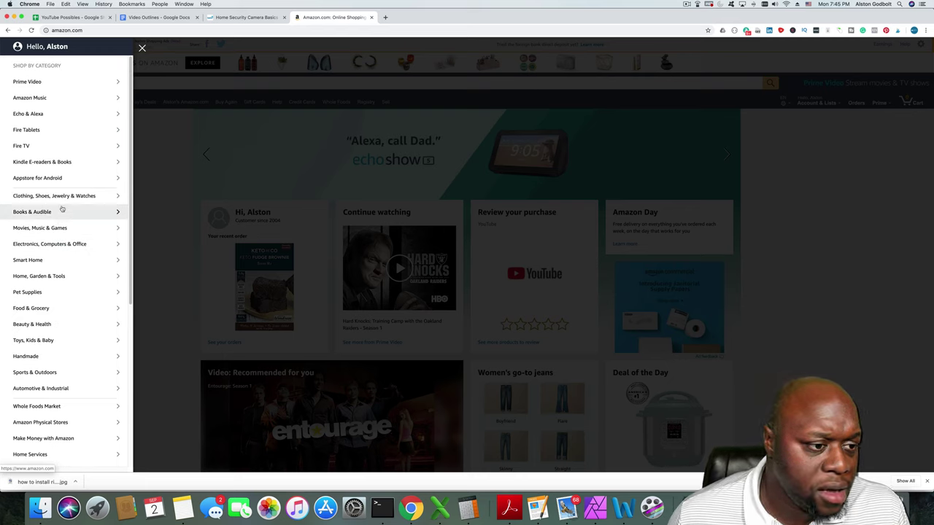
pyautogui.click(58, 151)
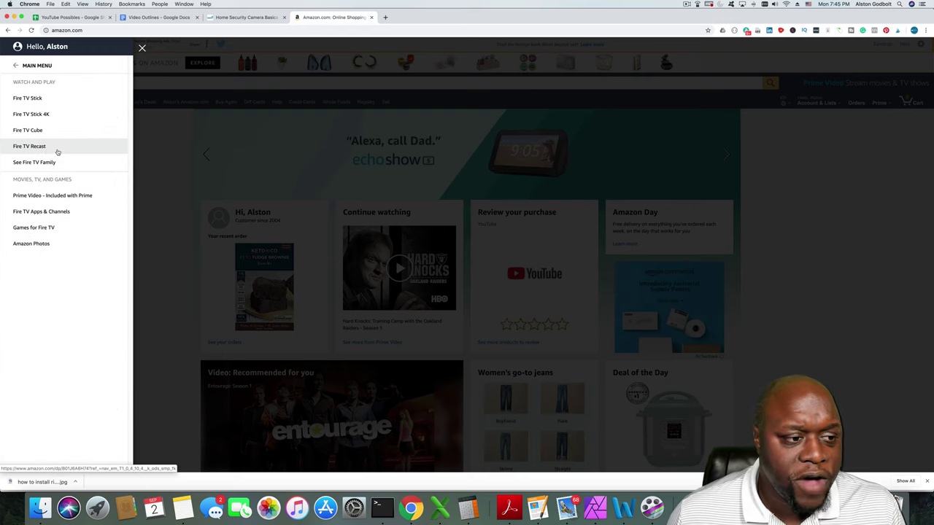
pyautogui.click(60, 99)
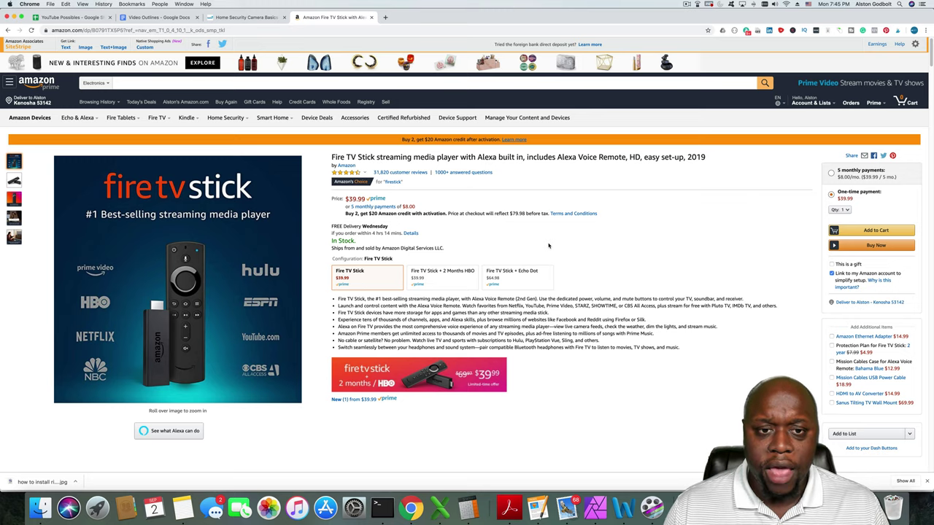
# - Load affiliate-program.amazon.com from 'amazon ass' in a new tab, then open an incognito window
pyautogui.click(384, 17)
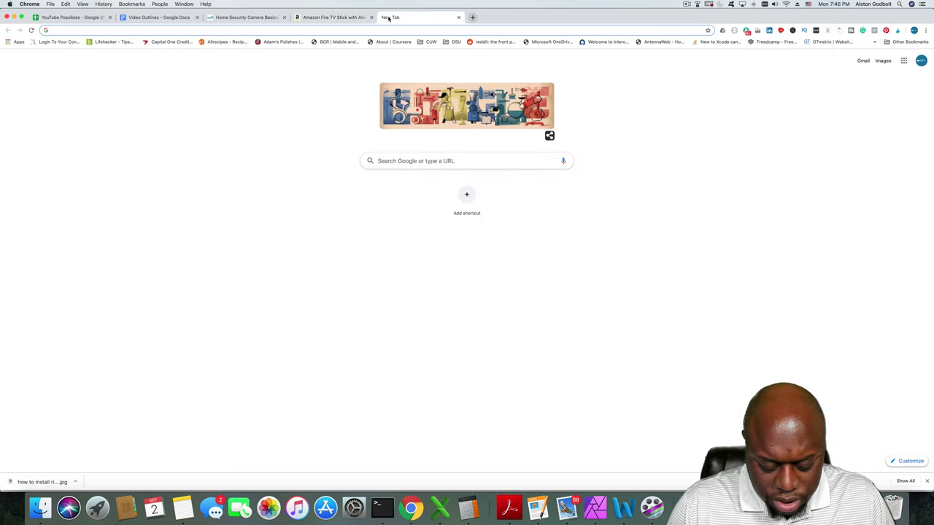
pyautogui.write('amazon ass')
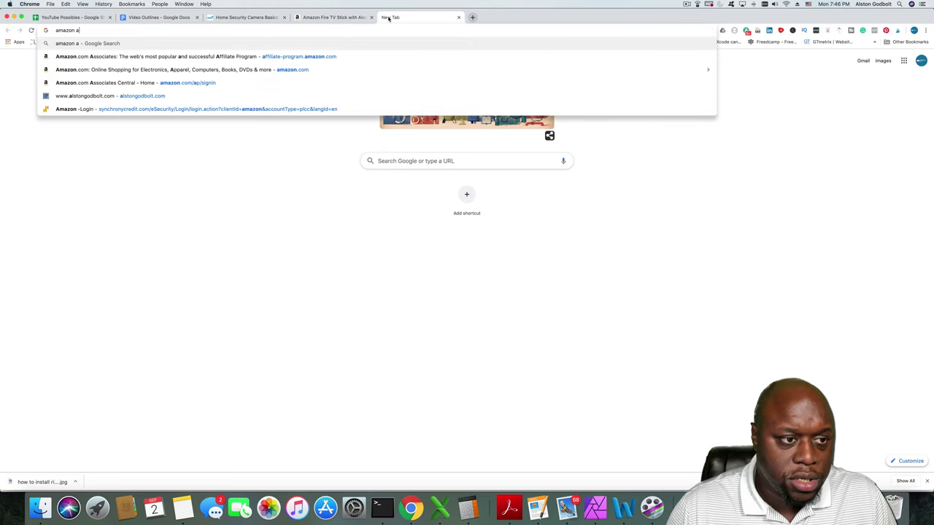
pyautogui.press('Down')
pyautogui.press('Down')
pyautogui.press('Down')
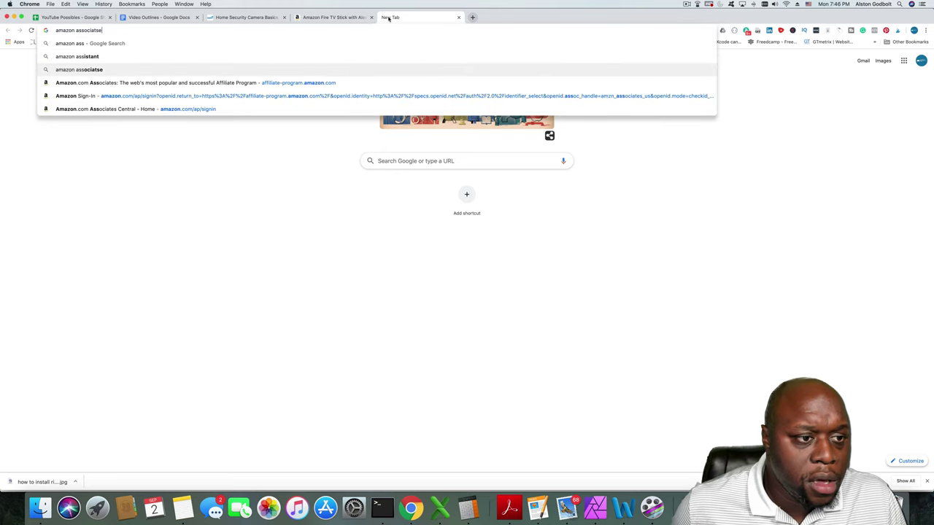
pyautogui.press('Return')
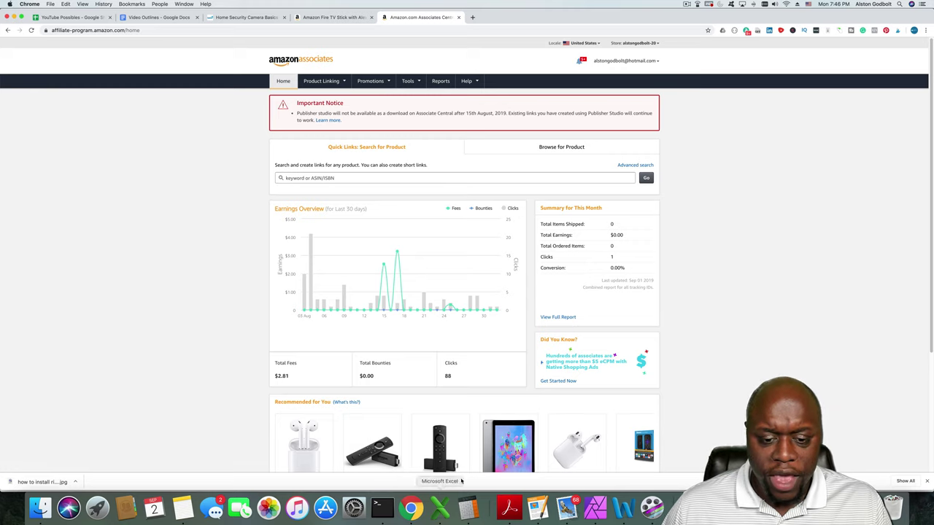
pyautogui.press('super+shift+n')
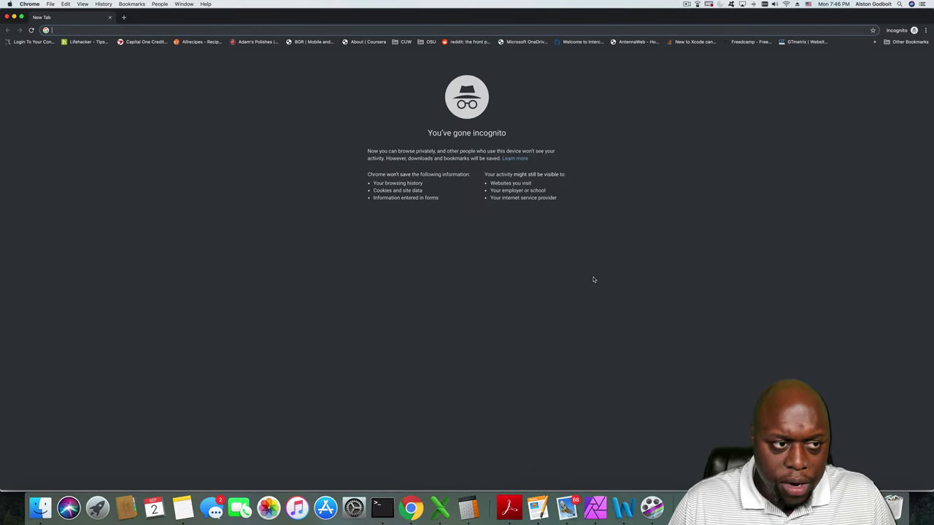
# - Load affiliate-program.amazon.com in the incognito window, try Join Now for Free, then go back
pyautogui.write('am')
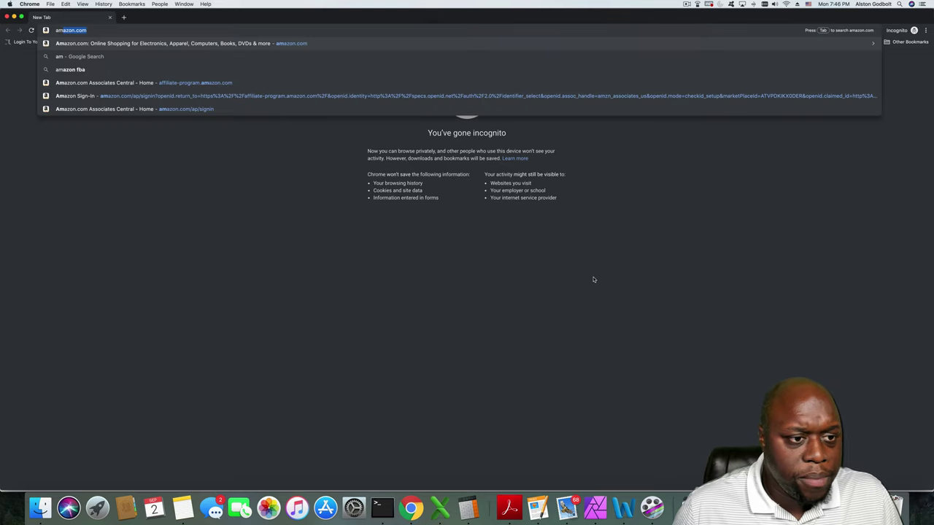
pyautogui.press('Down')
pyautogui.press('Down')
pyautogui.press('Down')
pyautogui.press('Return')
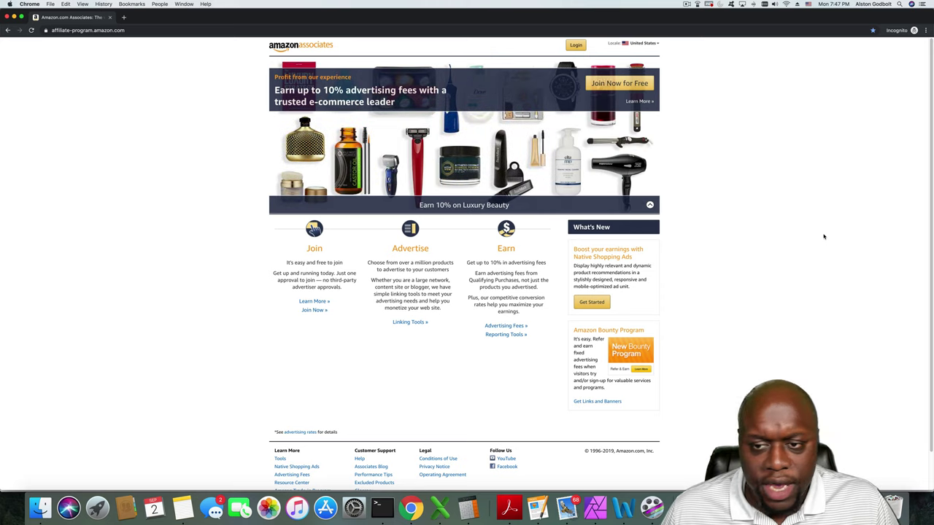
pyautogui.click(605, 85)
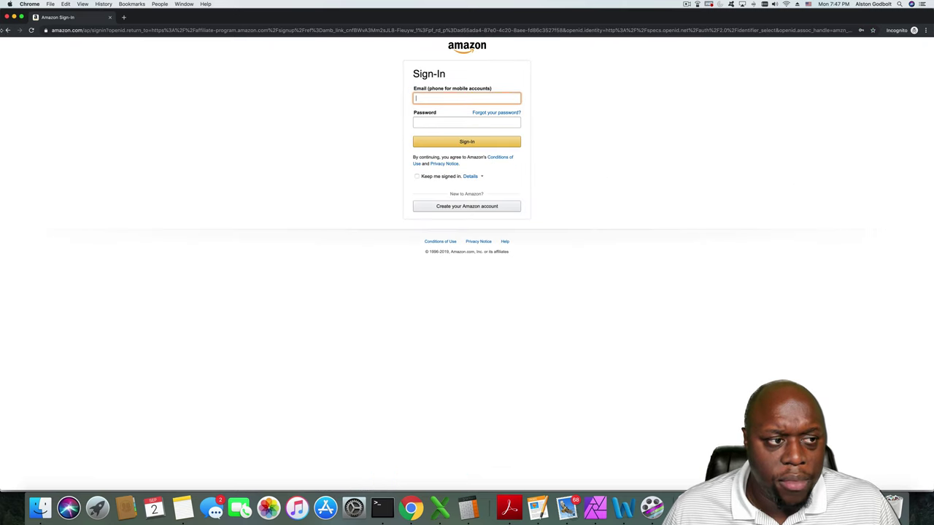
pyautogui.click(8, 30)
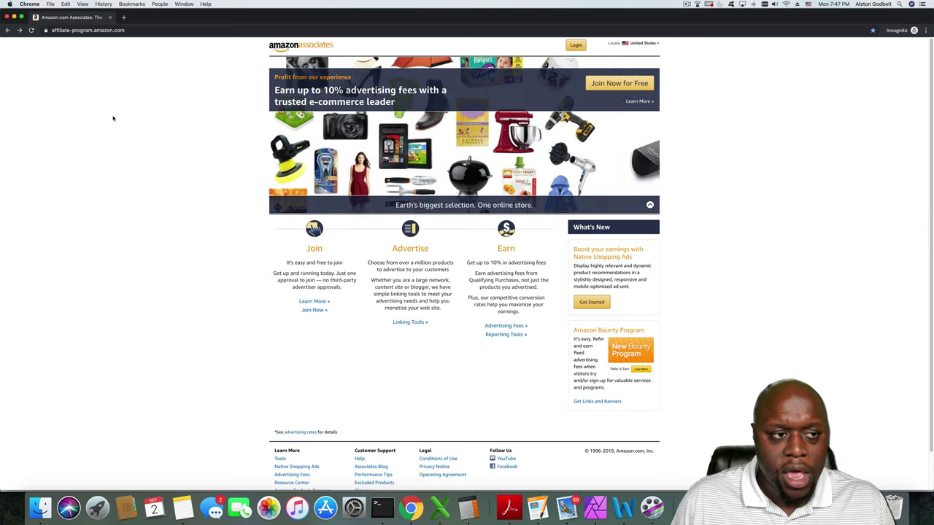
# - Minimize the incognito window and begin a product search for 'f' on the Associates home
pyautogui.click(14, 18)
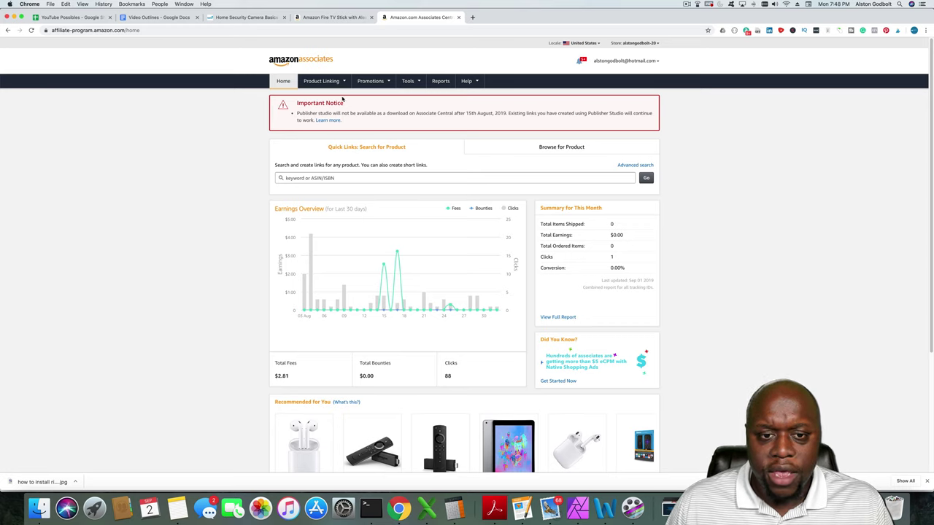
pyautogui.click(318, 178)
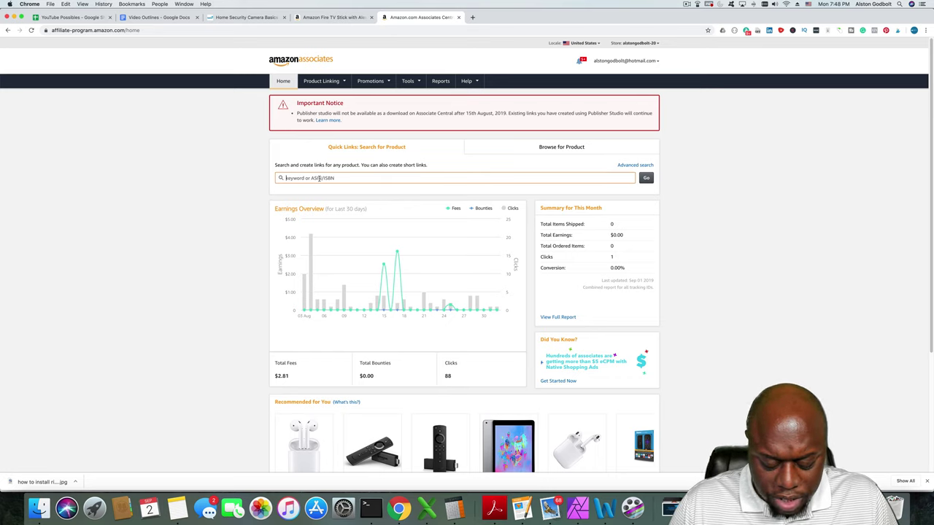
pyautogui.write('f')
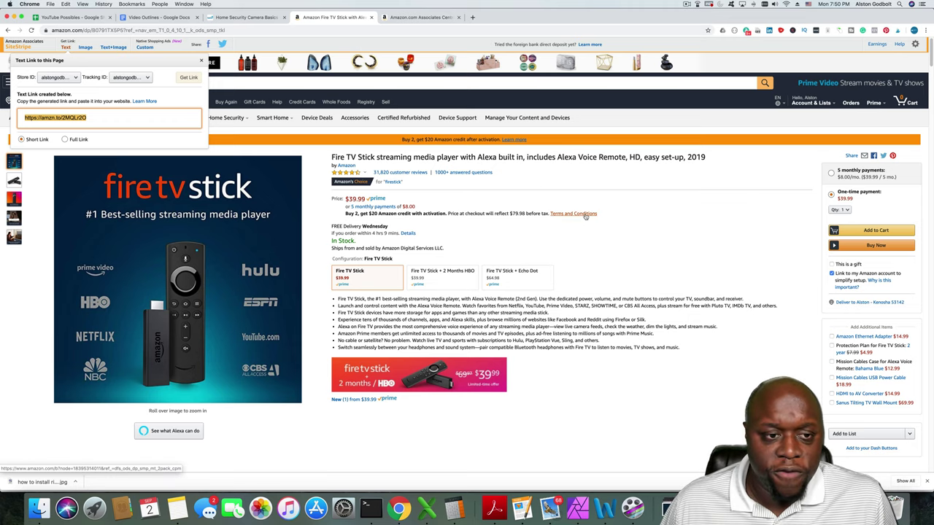
# - Close the current short link popup, create a fresh SiteStripe Text link, then close it
pyautogui.click(632, 231)
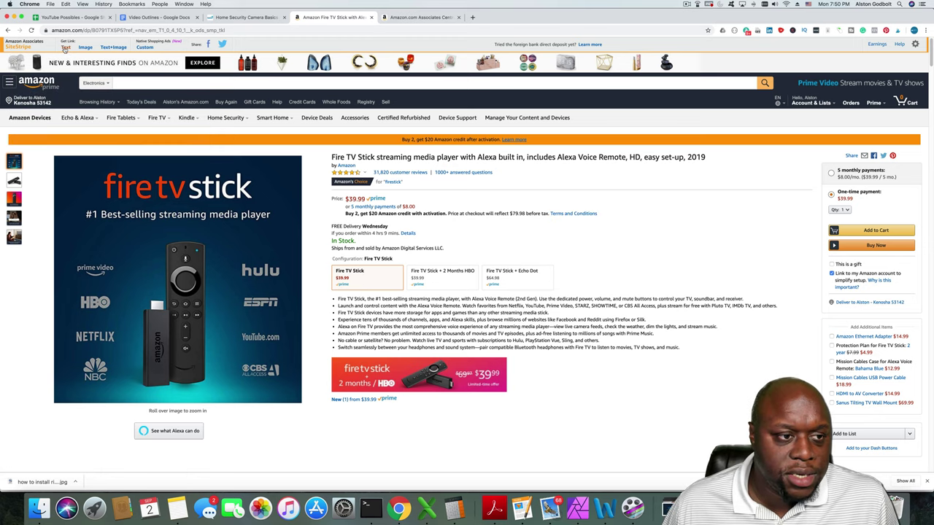
pyautogui.click(65, 48)
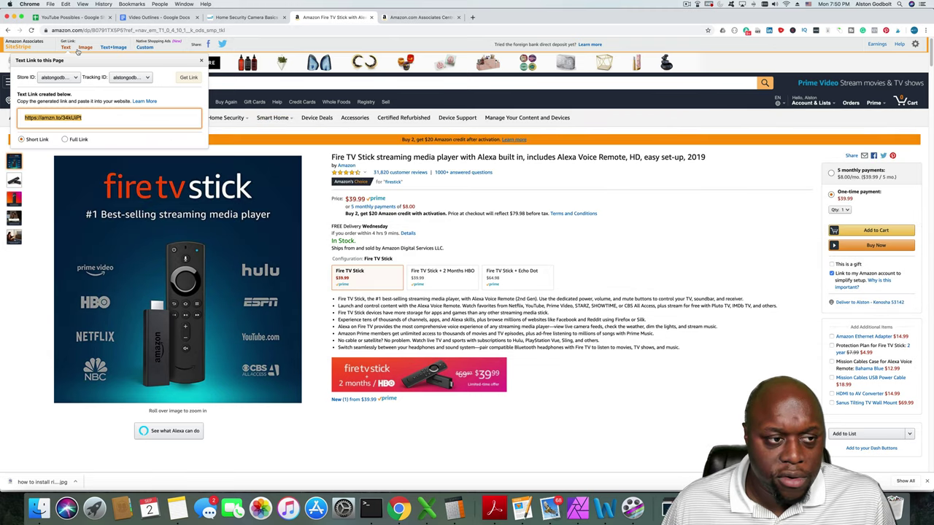
pyautogui.click(679, 262)
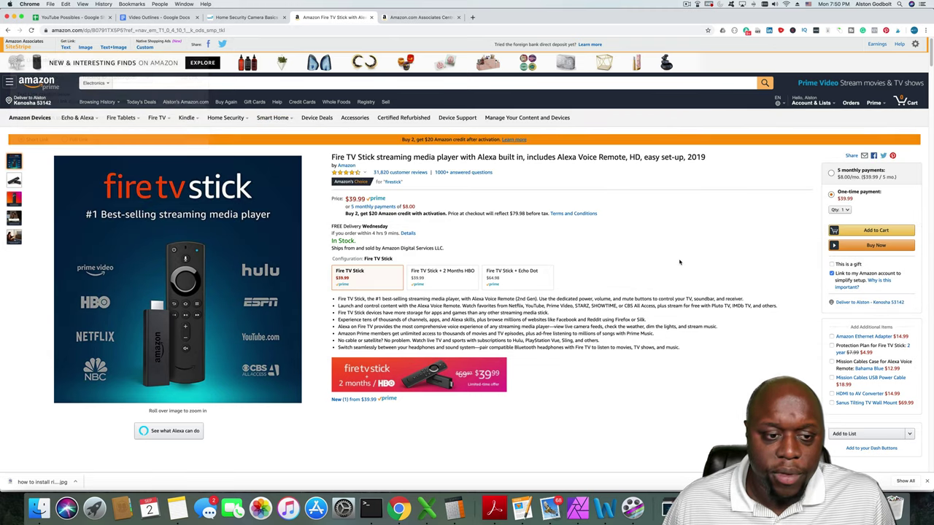
# - Open Customize And Get HTML for the first fire stick result in Associates Central
pyautogui.click(419, 17)
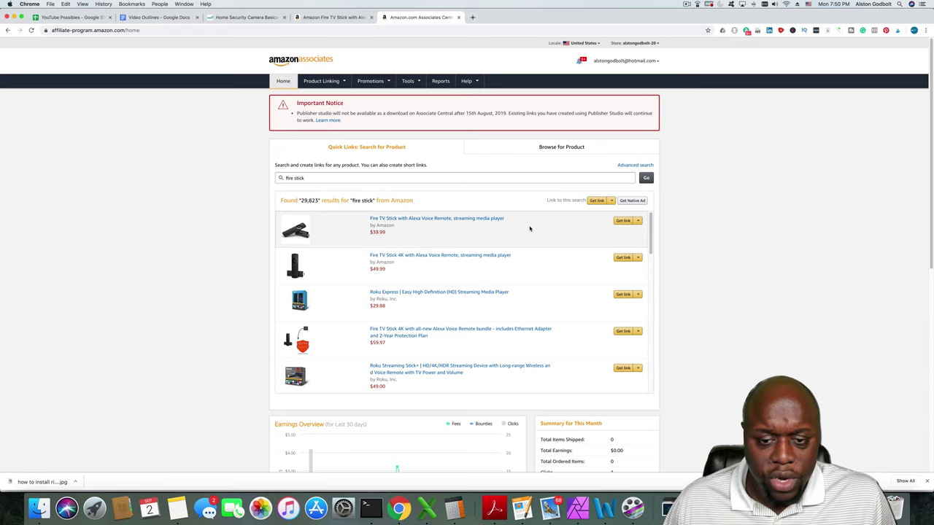
pyautogui.click(638, 221)
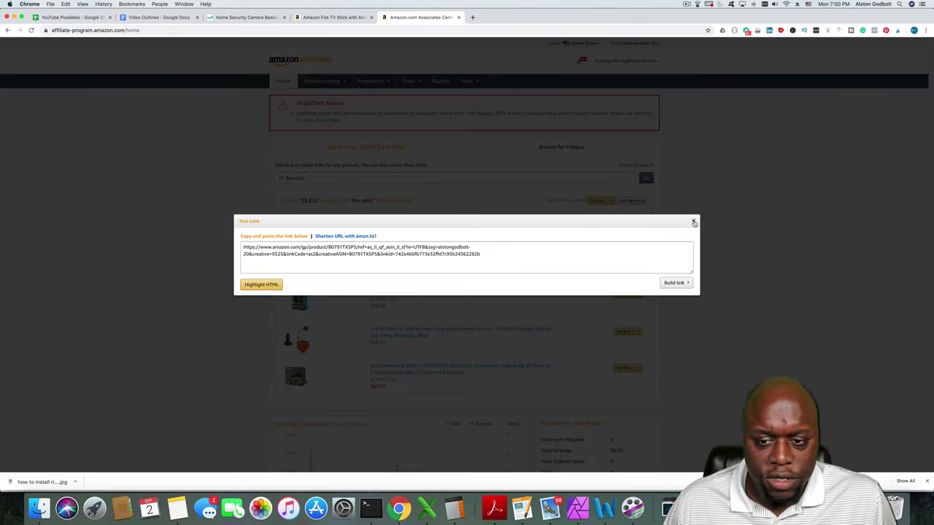
pyautogui.click(693, 223)
pyautogui.click(622, 222)
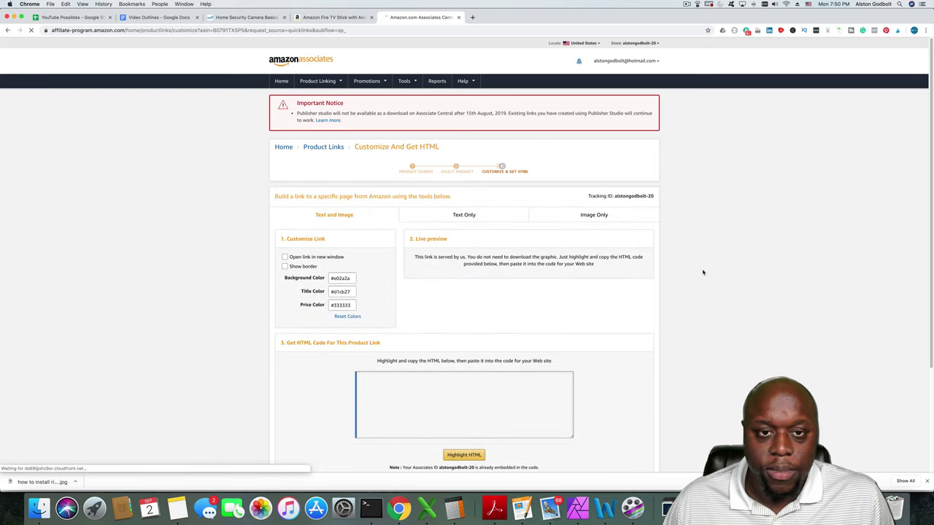
pyautogui.scroll(-1, 722, 317)
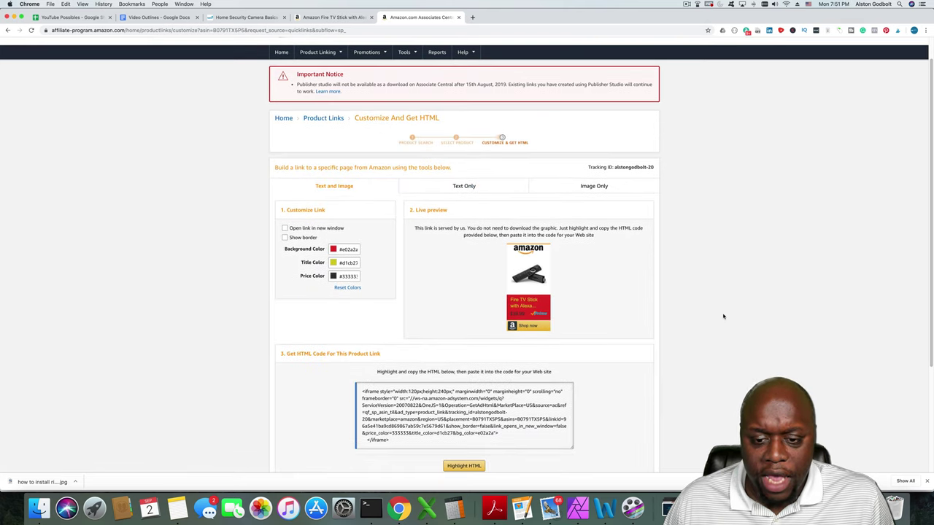